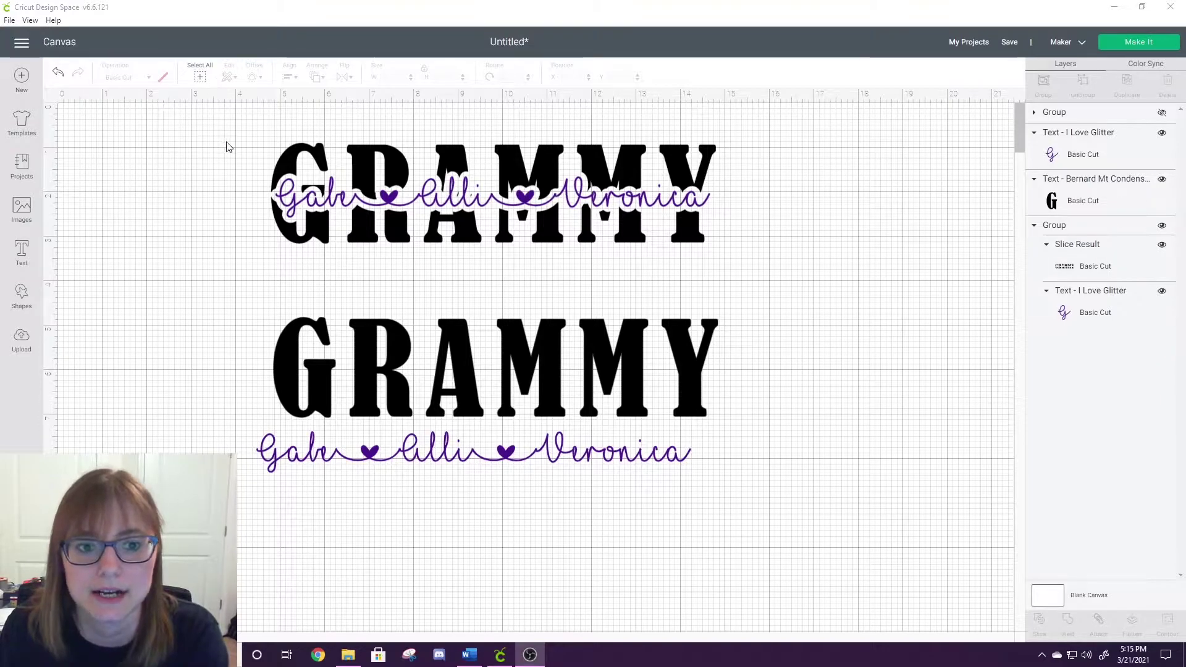
Step: Hide the finished example group, then move GRAMMY and the script names up the canvas
{"action": "left_click_drag", "start_coordinate": [229, 133], "coordinate": [781, 250]}
{"action": "left_click", "coordinate": [847, 264]}
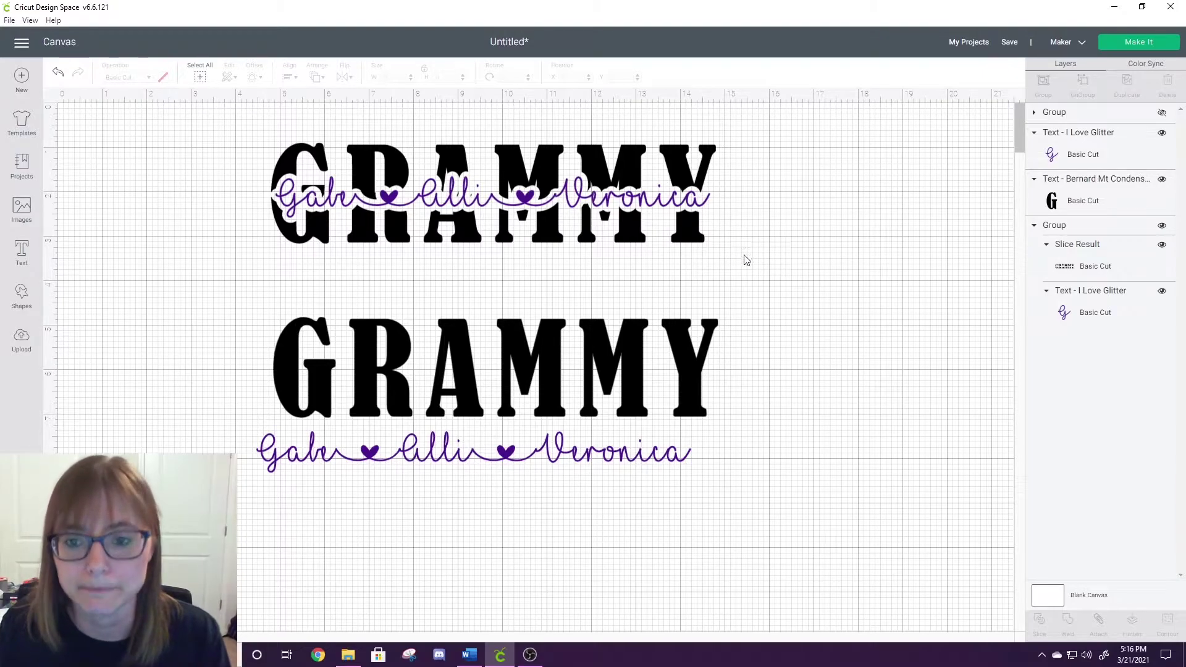
{"action": "left_click_drag", "start_coordinate": [776, 267], "coordinate": [225, 170]}
{"action": "left_click", "coordinate": [1034, 226]}
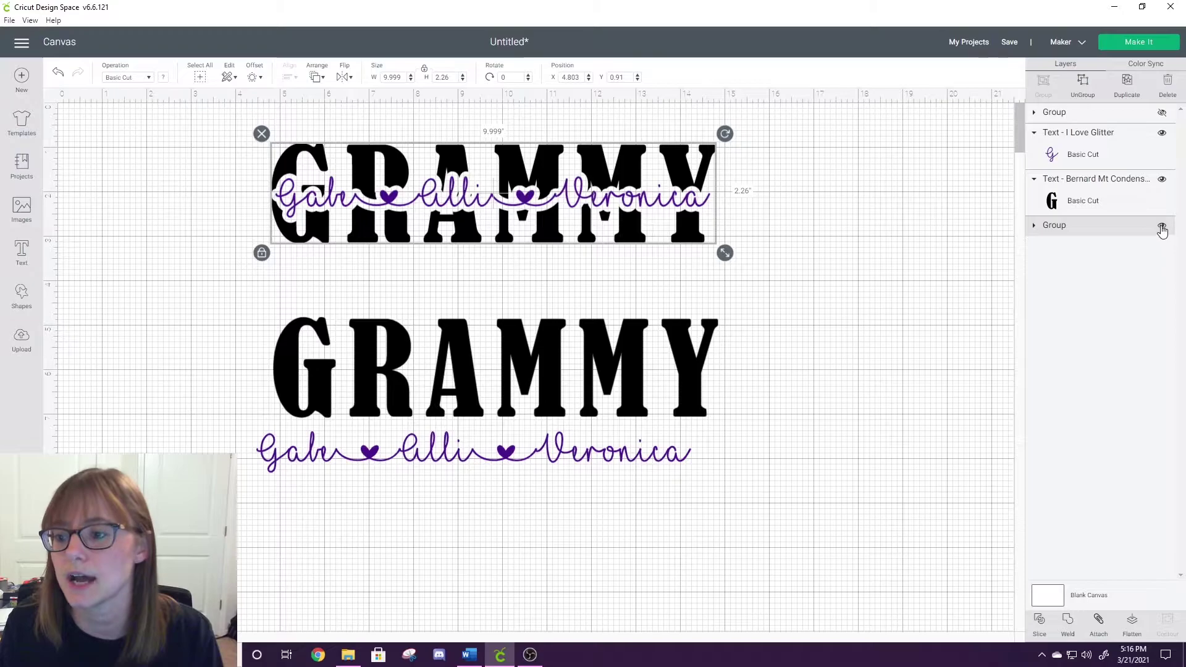
{"action": "left_click", "coordinate": [1161, 226]}
{"action": "left_click_drag", "start_coordinate": [483, 392], "coordinate": [528, 262]}
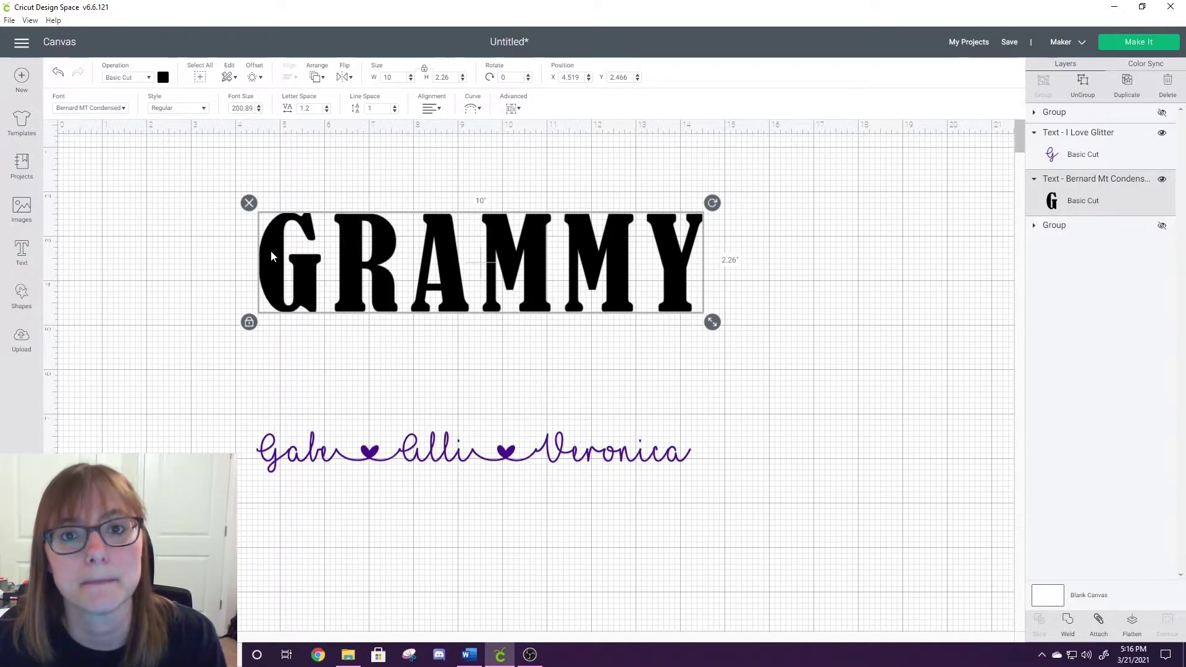
{"action": "left_click_drag", "start_coordinate": [465, 455], "coordinate": [481, 379]}
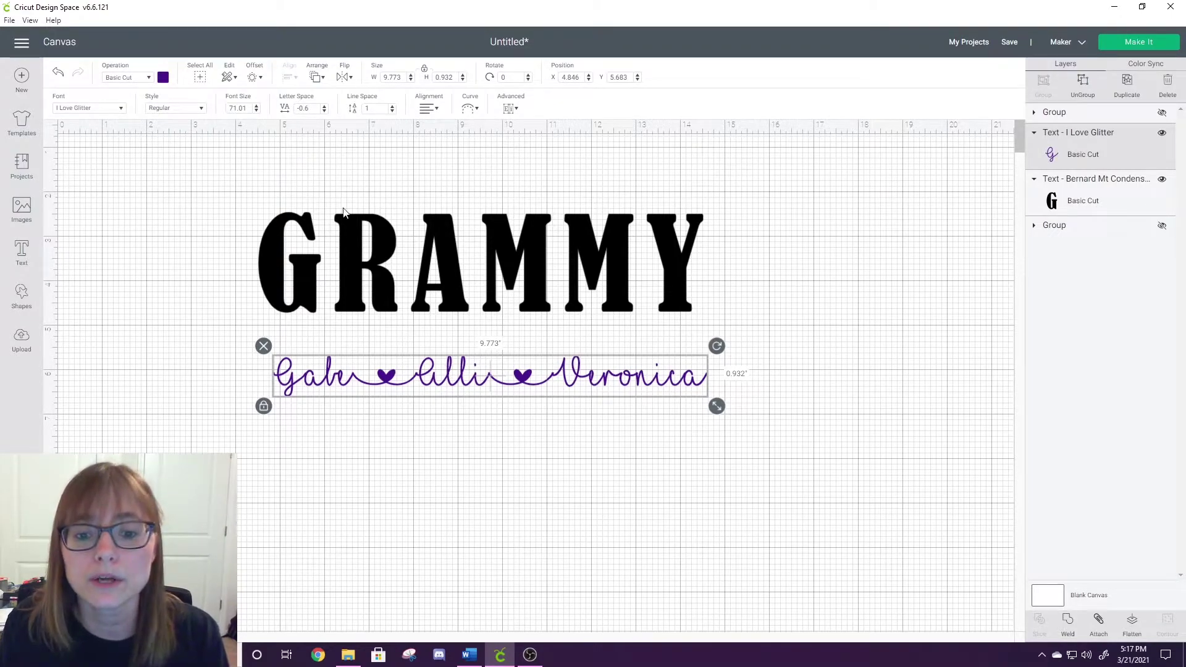
Step: Give the script names a 0.075 in welded, rounded offset outline
{"action": "left_click", "coordinate": [260, 79]}
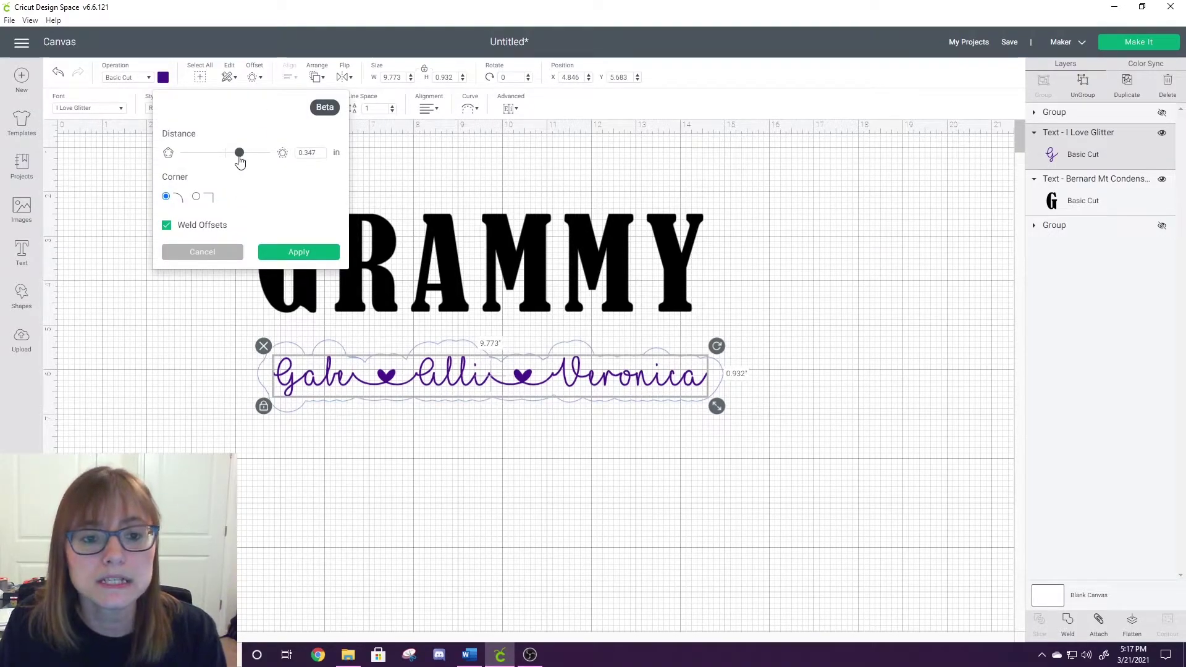
{"action": "left_click_drag", "start_coordinate": [239, 159], "coordinate": [230, 159]}
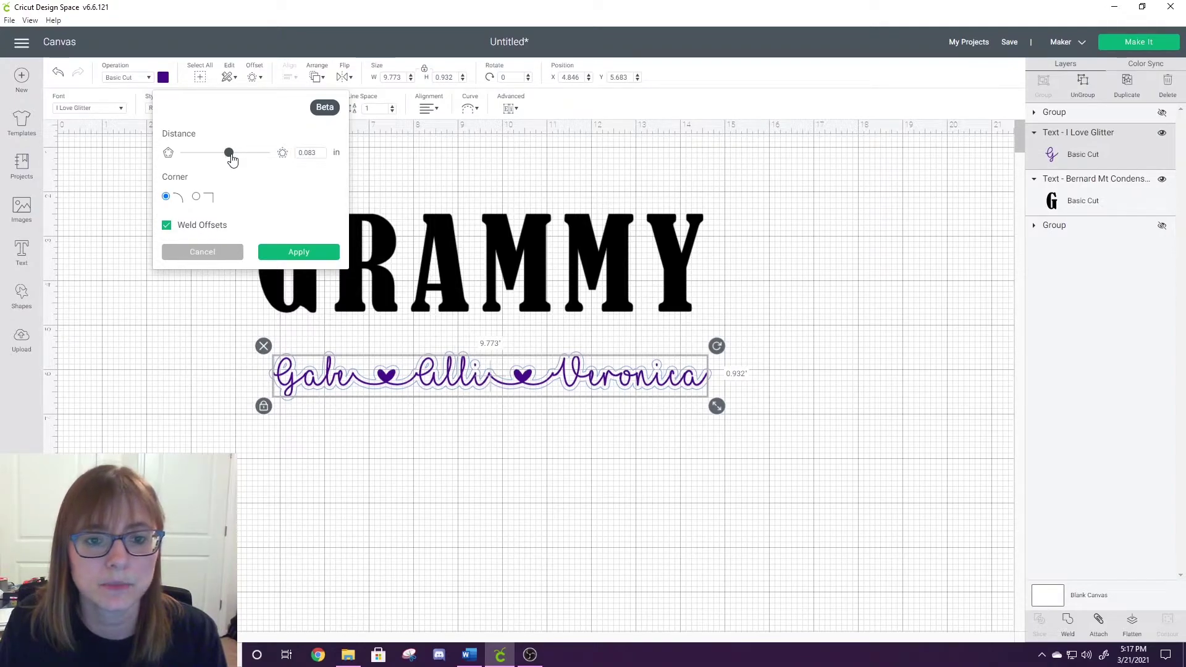
{"action": "left_click_drag", "start_coordinate": [232, 159], "coordinate": [229, 159]}
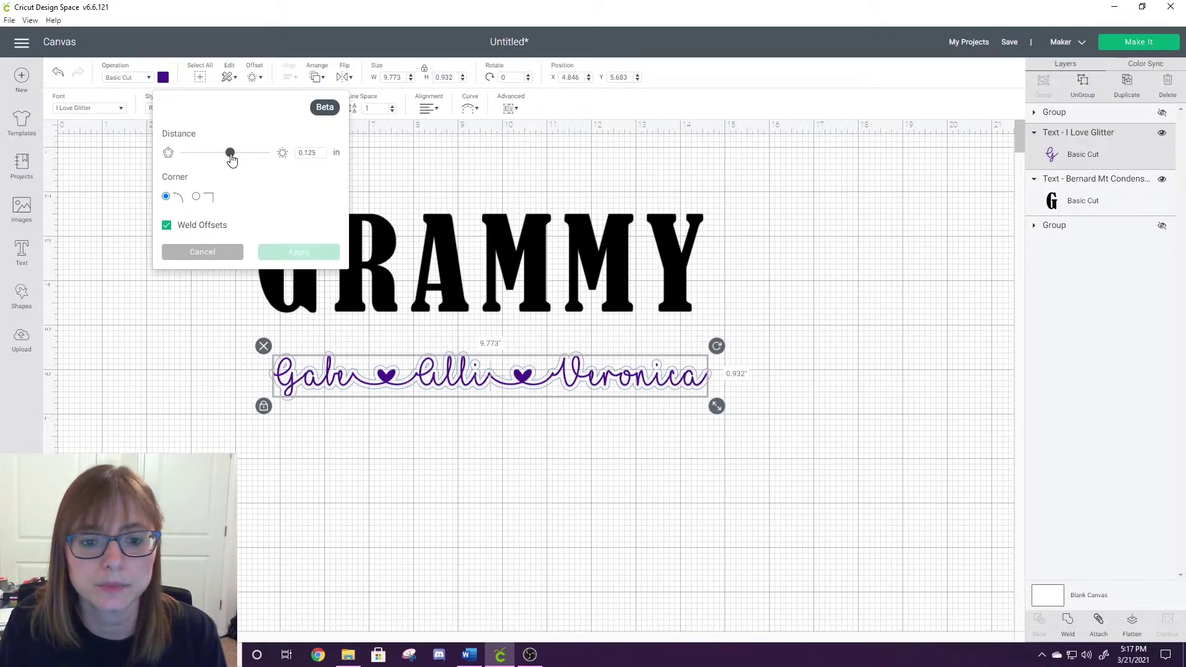
{"action": "left_click", "coordinate": [228, 158]}
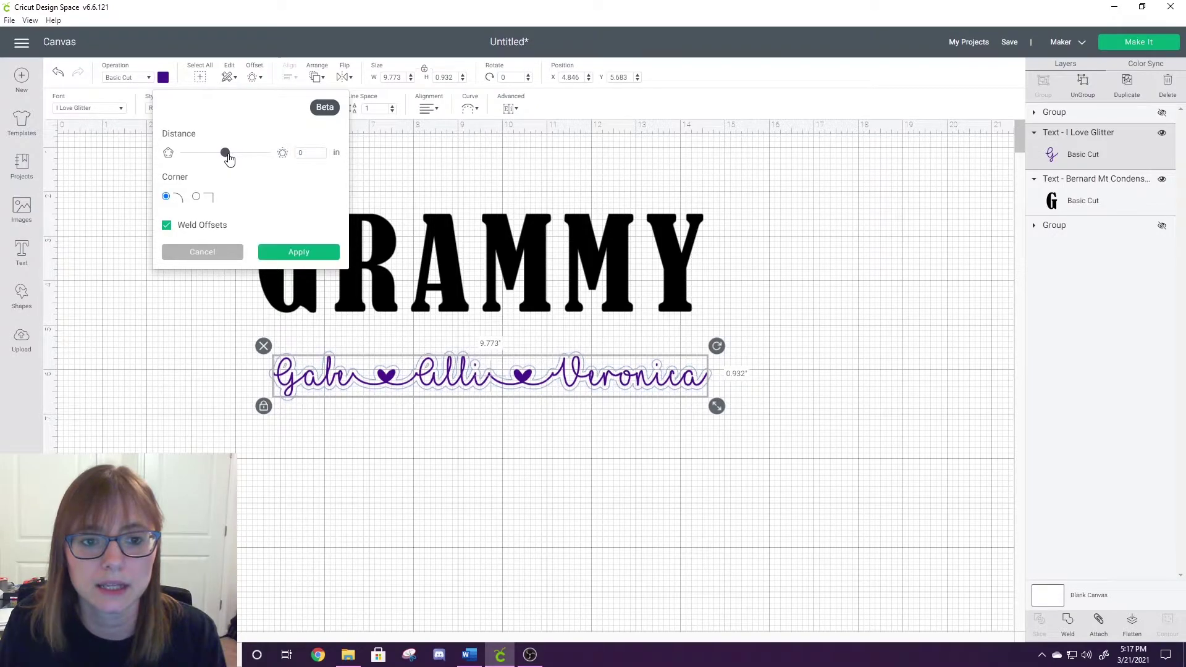
{"action": "left_click", "coordinate": [299, 152]}
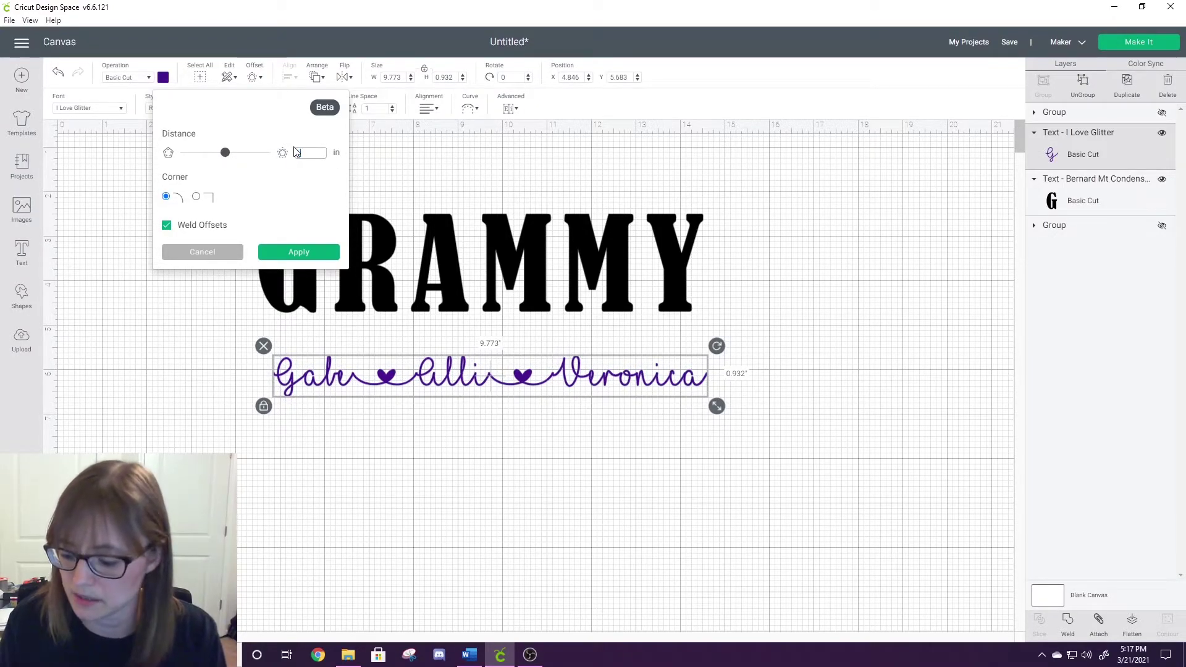
{"action": "type", "text": ".5"}
{"action": "key", "text": "Return"}
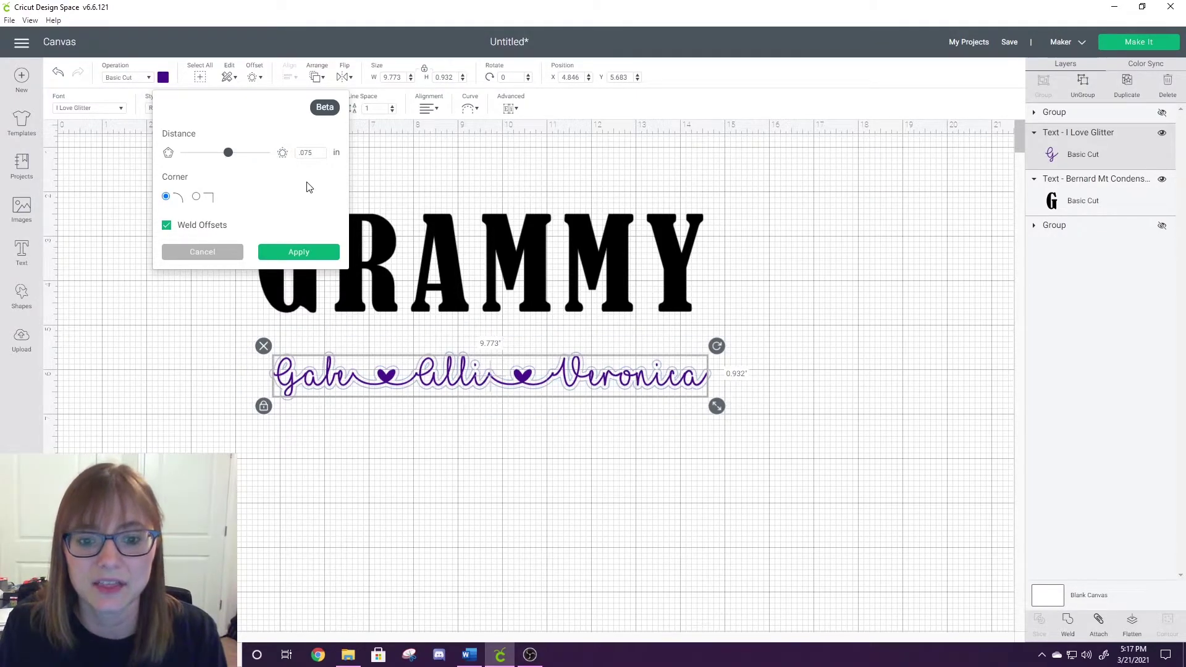
{"action": "left_click", "coordinate": [298, 253]}
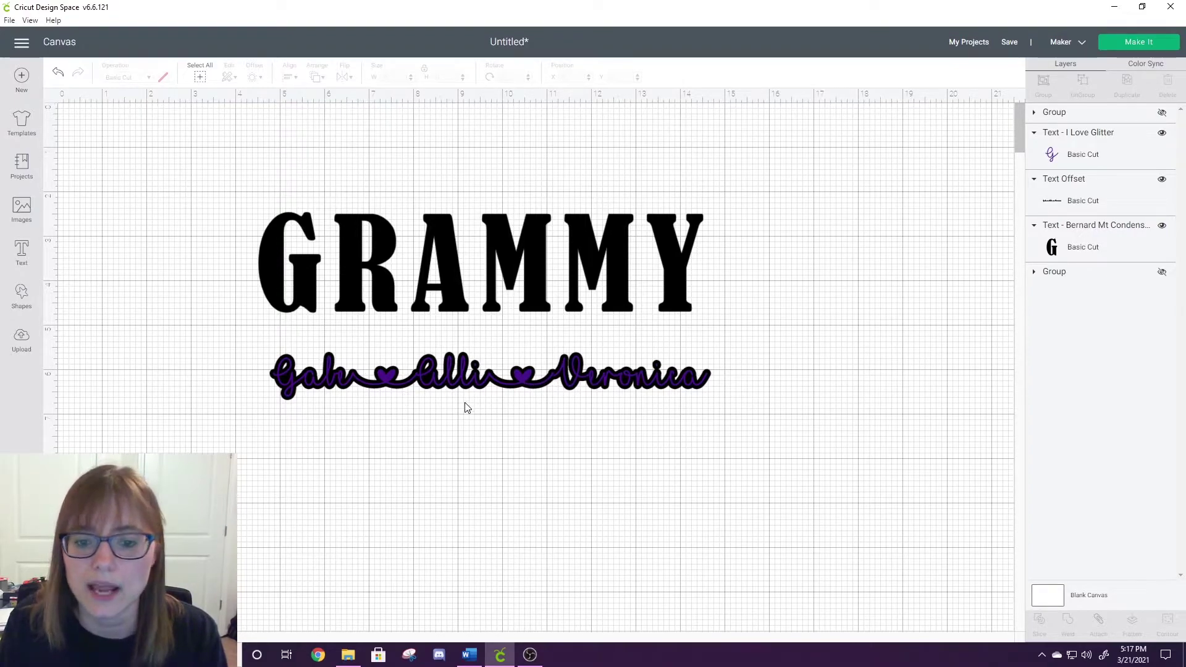
Step: Stack the names on their offset, move both across GRAMMY, and set the width to 10
{"action": "left_click", "coordinate": [1097, 199]}
{"action": "left_click_drag", "start_coordinate": [637, 376], "coordinate": [636, 415]}
{"action": "mouse_move", "coordinate": [593, 370]}
{"action": "left_mouse_down"}
{"action": "mouse_move", "coordinate": [583, 291]}
{"action": "mouse_move", "coordinate": [583, 374]}
{"action": "left_mouse_up"}
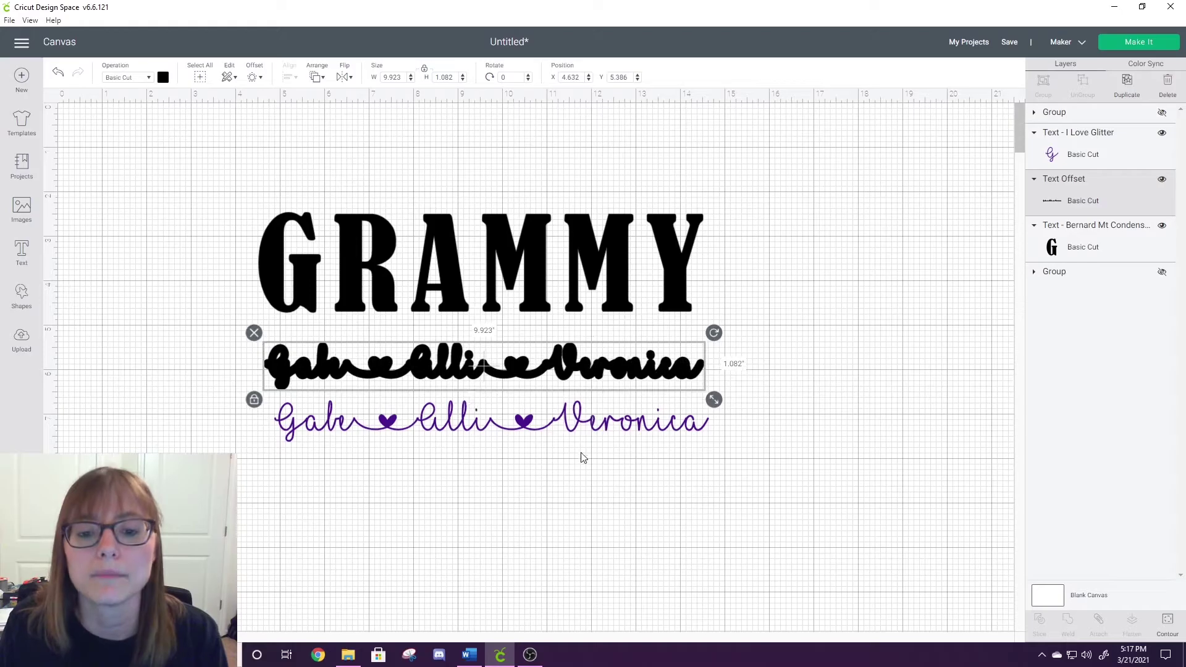
{"action": "left_click_drag", "start_coordinate": [581, 426], "coordinate": [571, 376]}
{"action": "left_click", "coordinate": [648, 410]}
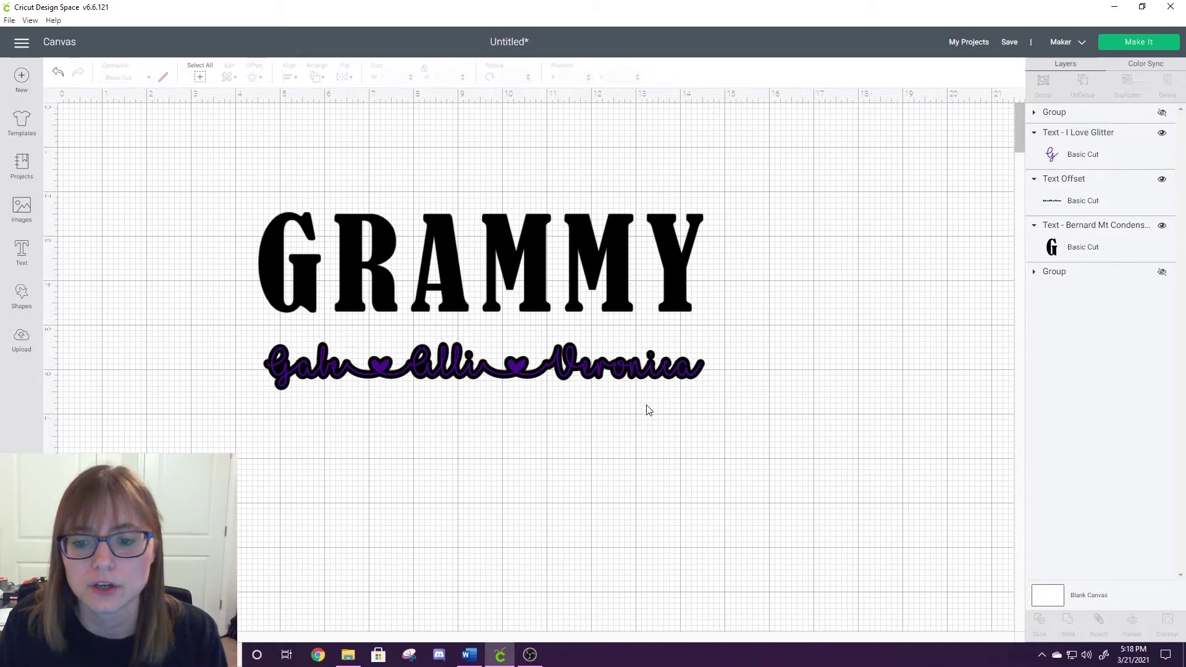
{"action": "left_click_drag", "start_coordinate": [711, 415], "coordinate": [261, 325]}
{"action": "left_click_drag", "start_coordinate": [444, 371], "coordinate": [494, 276]}
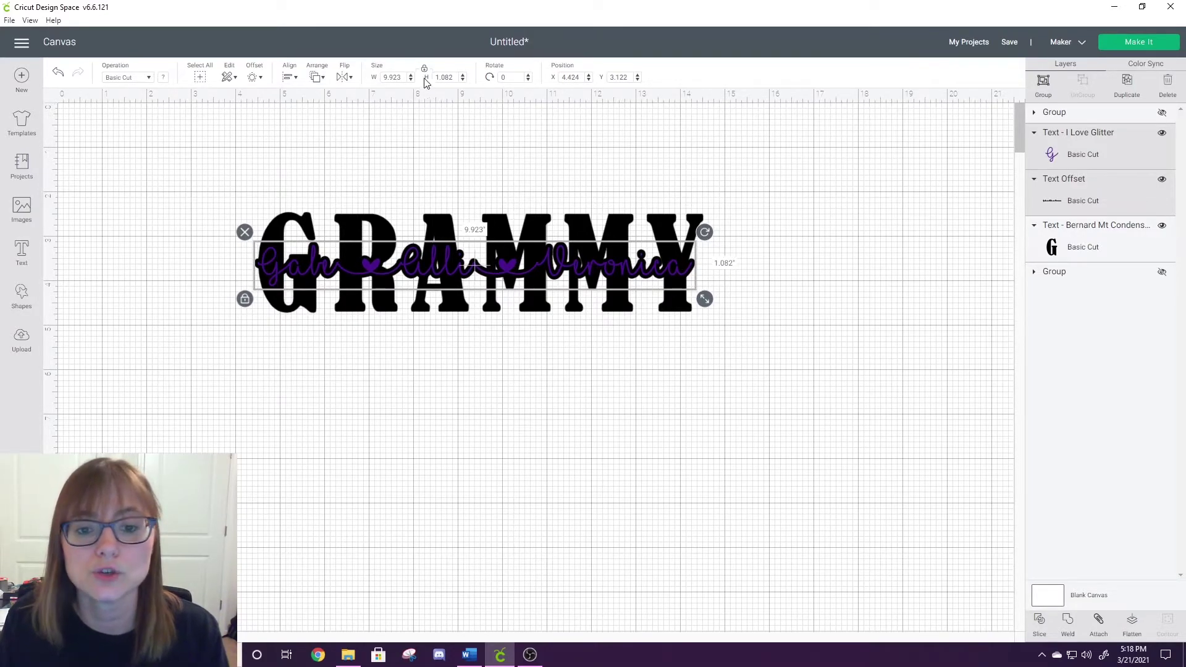
{"action": "left_click", "coordinate": [392, 77]}
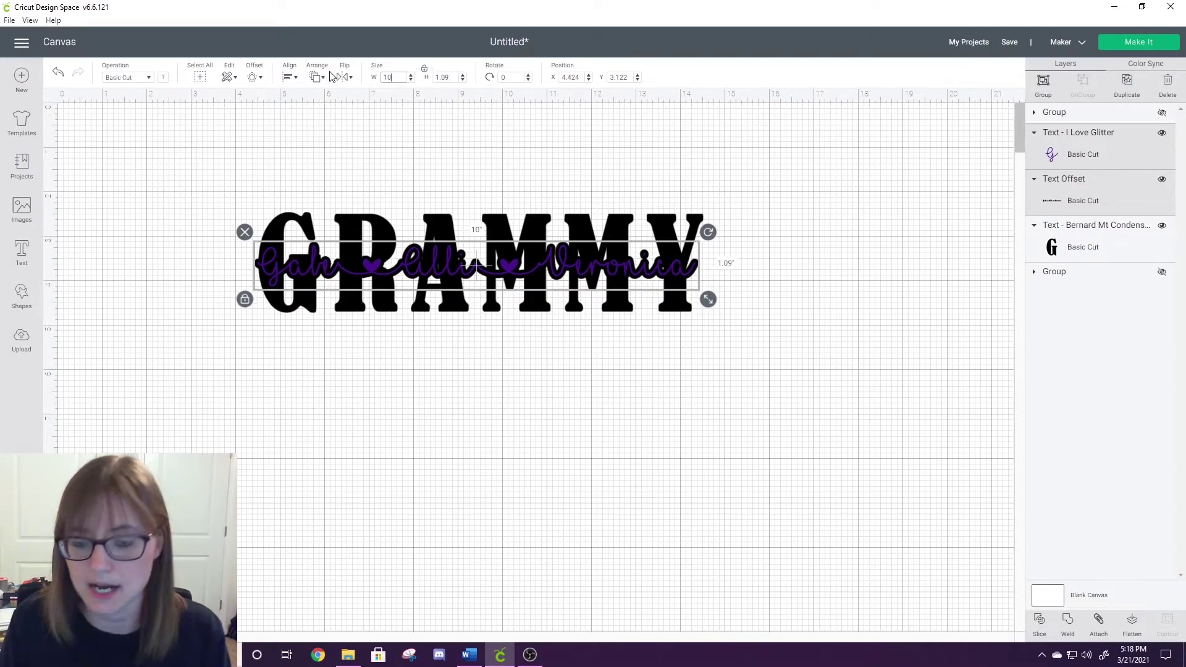
Step: Center the names and offset horizontally on GRAMMY, then nudge the script names into place
{"action": "left_click", "coordinate": [344, 164]}
{"action": "left_click_drag", "start_coordinate": [344, 163], "coordinate": [597, 350]}
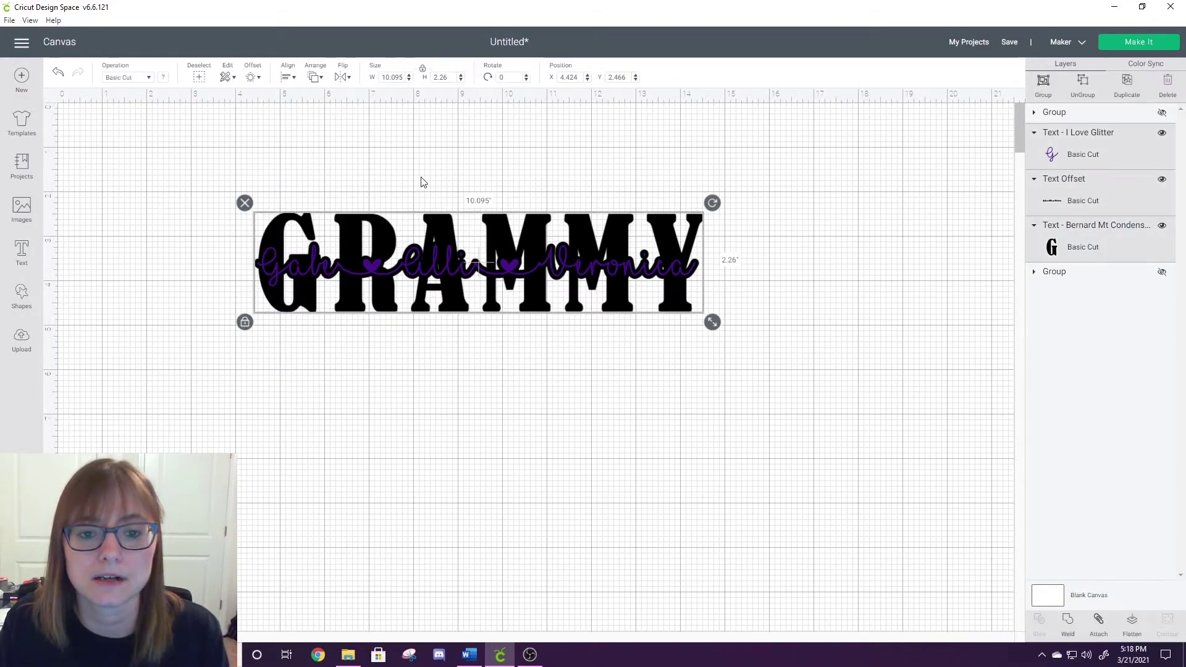
{"action": "left_click", "coordinate": [288, 77]}
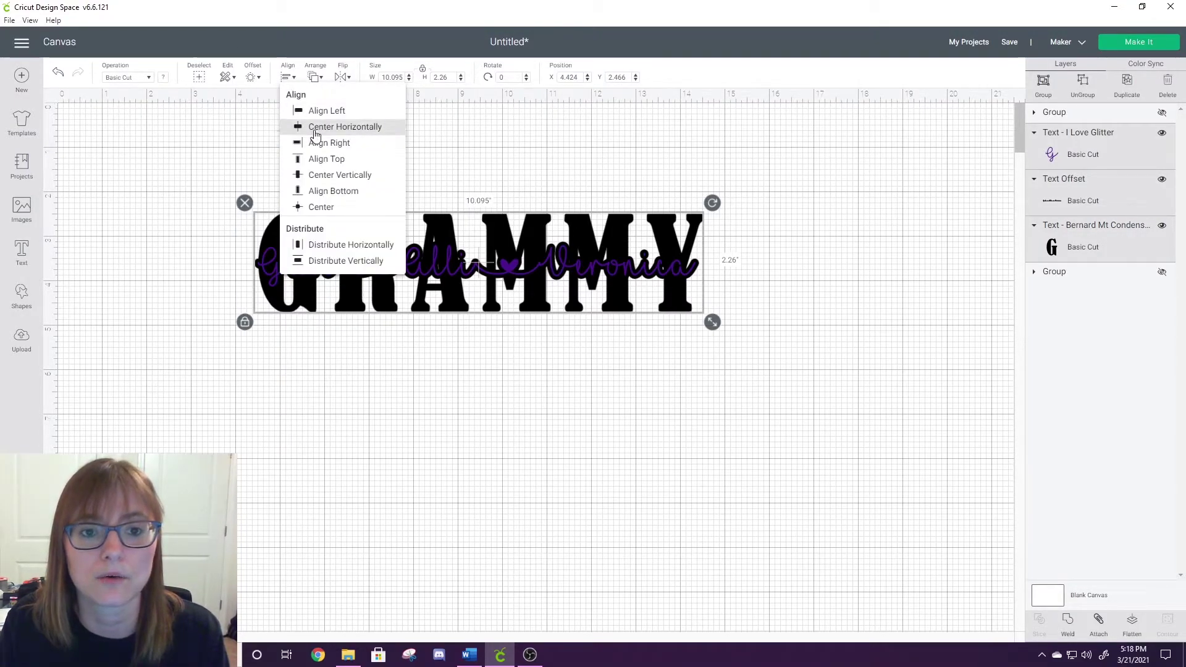
{"action": "left_click", "coordinate": [310, 127]}
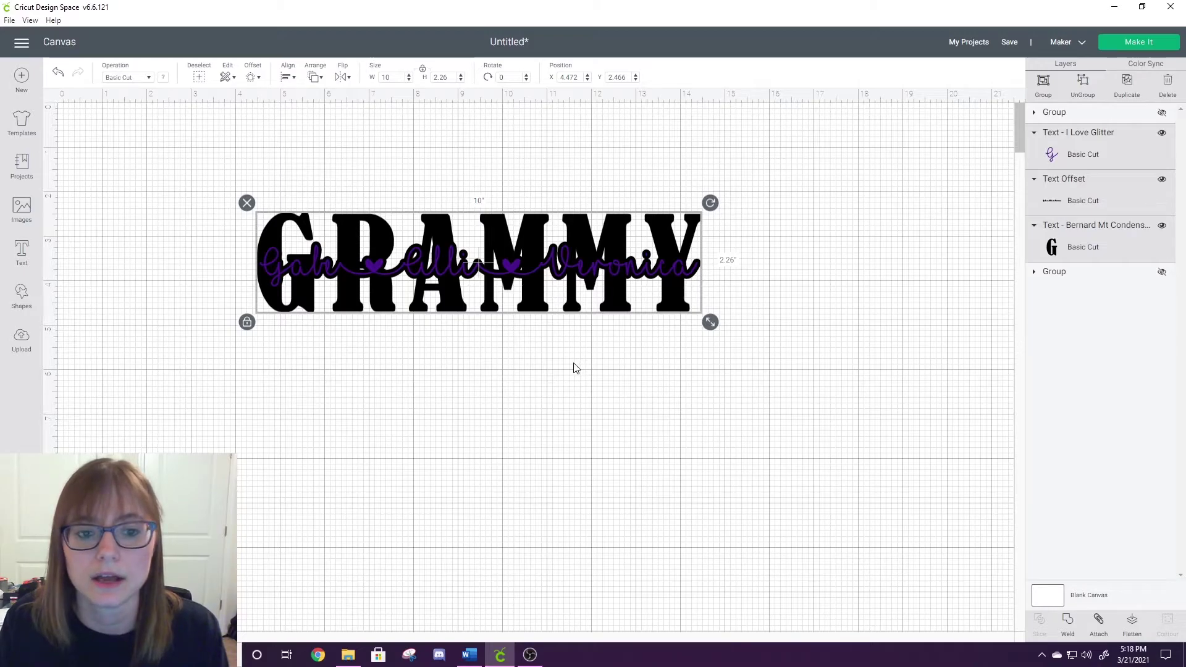
{"action": "left_click", "coordinate": [555, 353]}
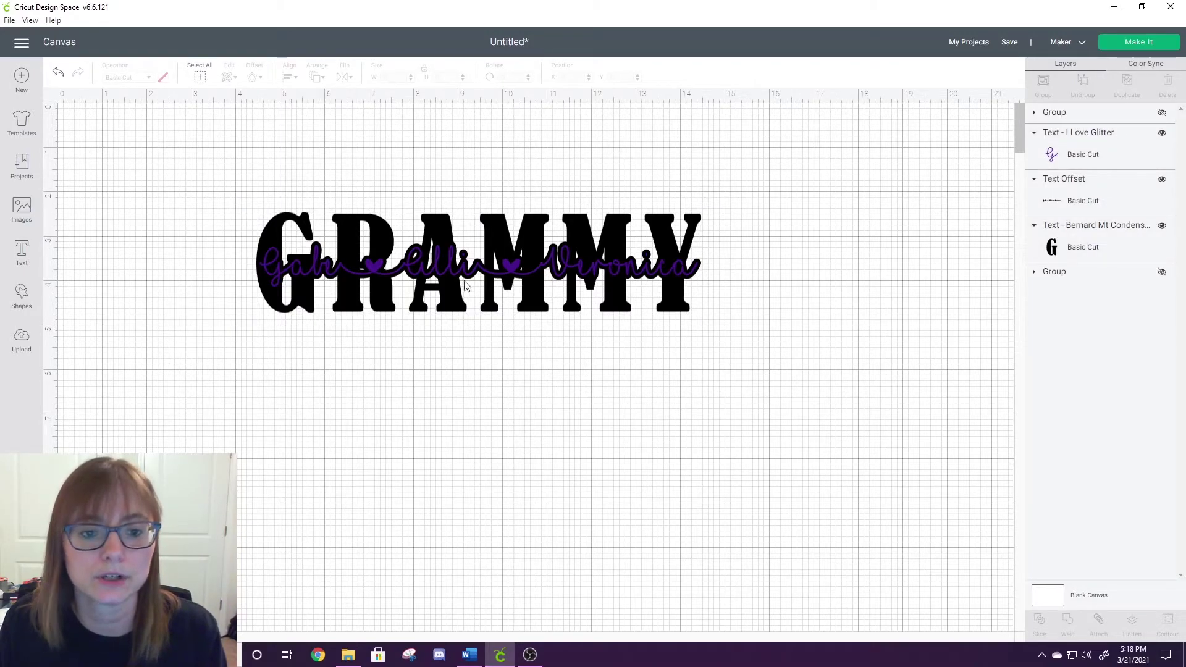
{"action": "left_click", "coordinate": [1115, 160]}
{"action": "left_click_drag", "start_coordinate": [678, 274], "coordinate": [672, 275]}
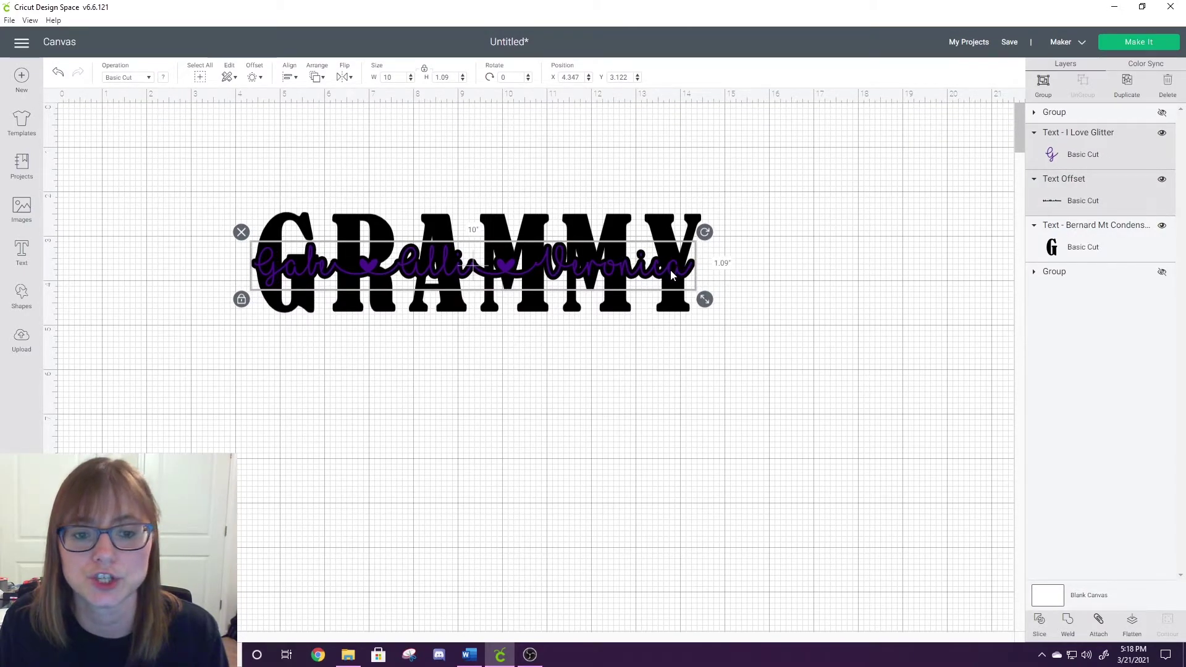
{"action": "left_click", "coordinate": [646, 376]}
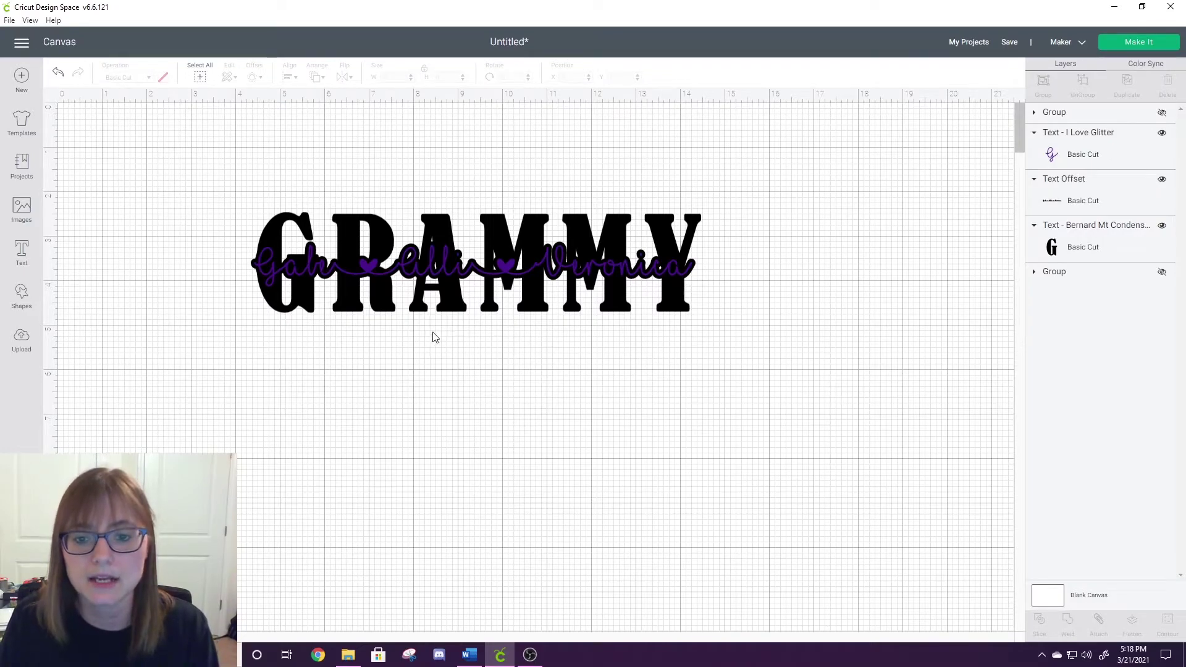
Step: Move the script names below GRAMMY and slice GRAMMY with the black offset
{"action": "left_click", "coordinate": [1080, 156]}
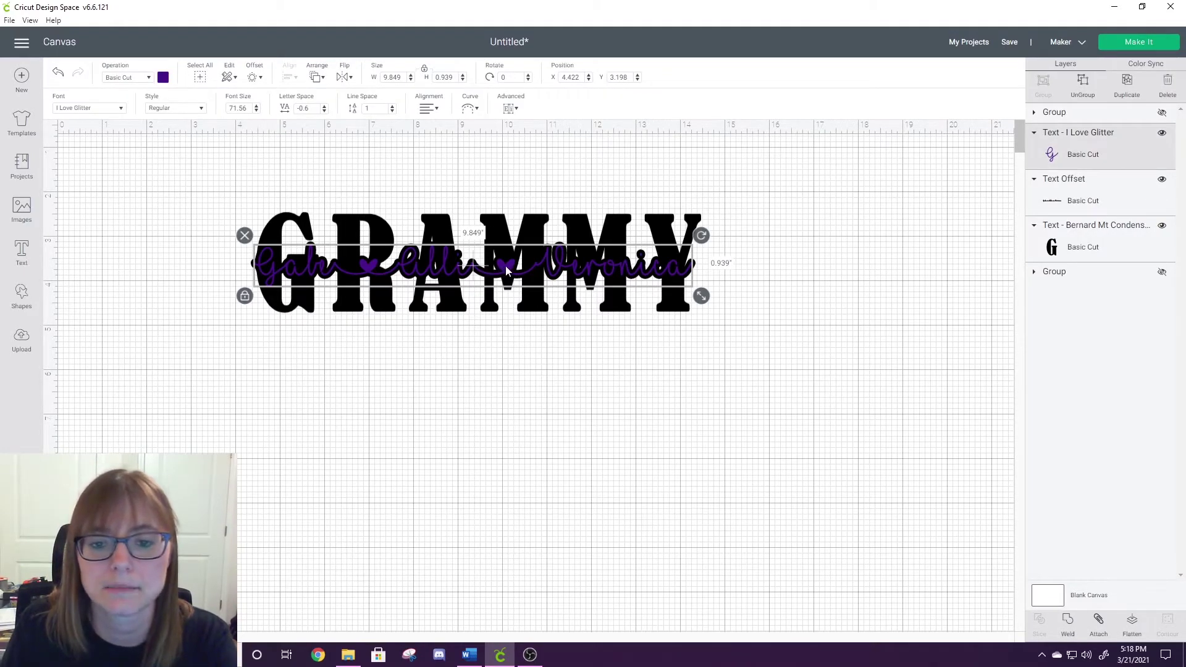
{"action": "left_click_drag", "start_coordinate": [506, 270], "coordinate": [514, 418]}
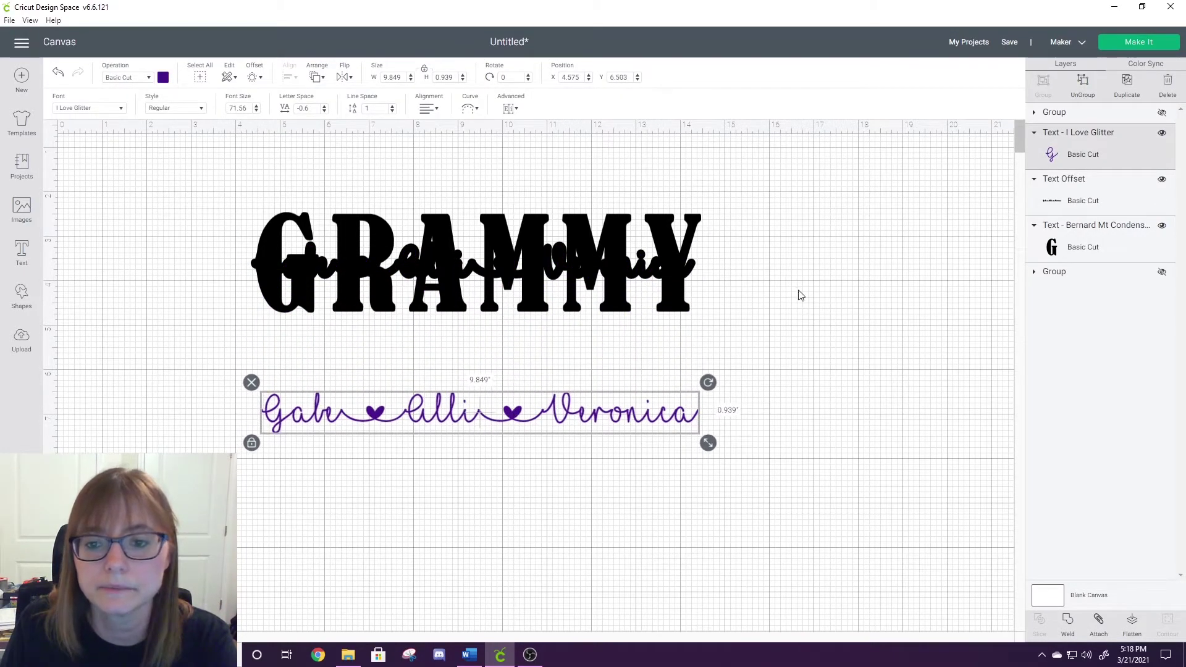
{"action": "left_click_drag", "start_coordinate": [796, 295], "coordinate": [240, 228]}
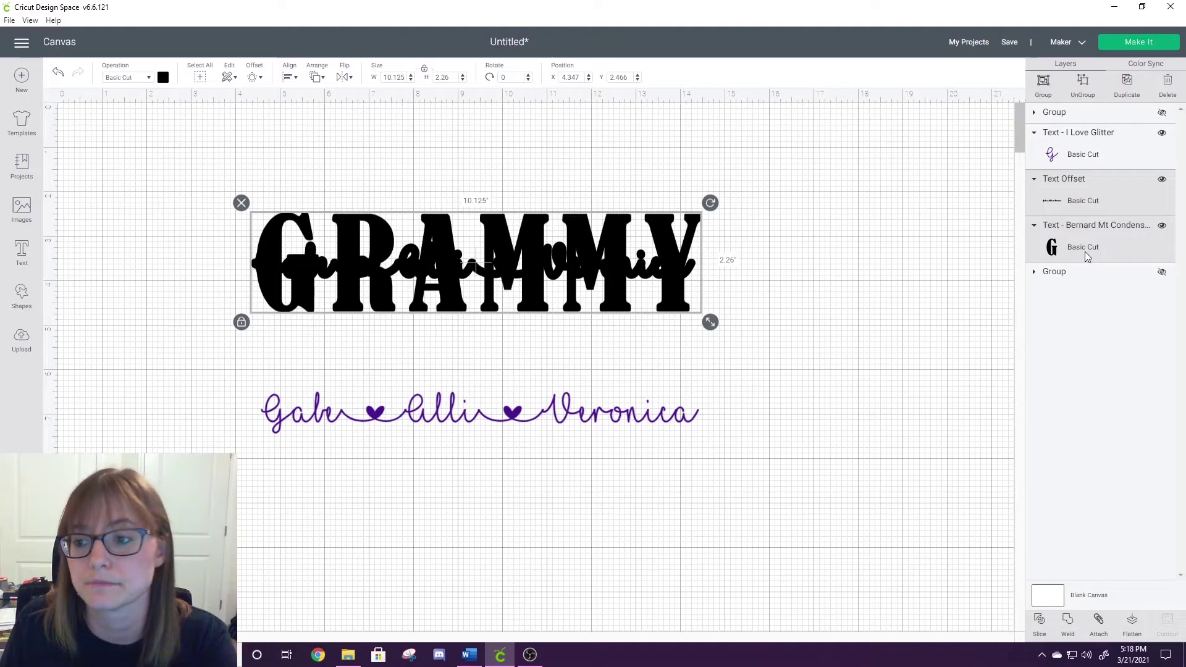
{"action": "left_click", "coordinate": [824, 488]}
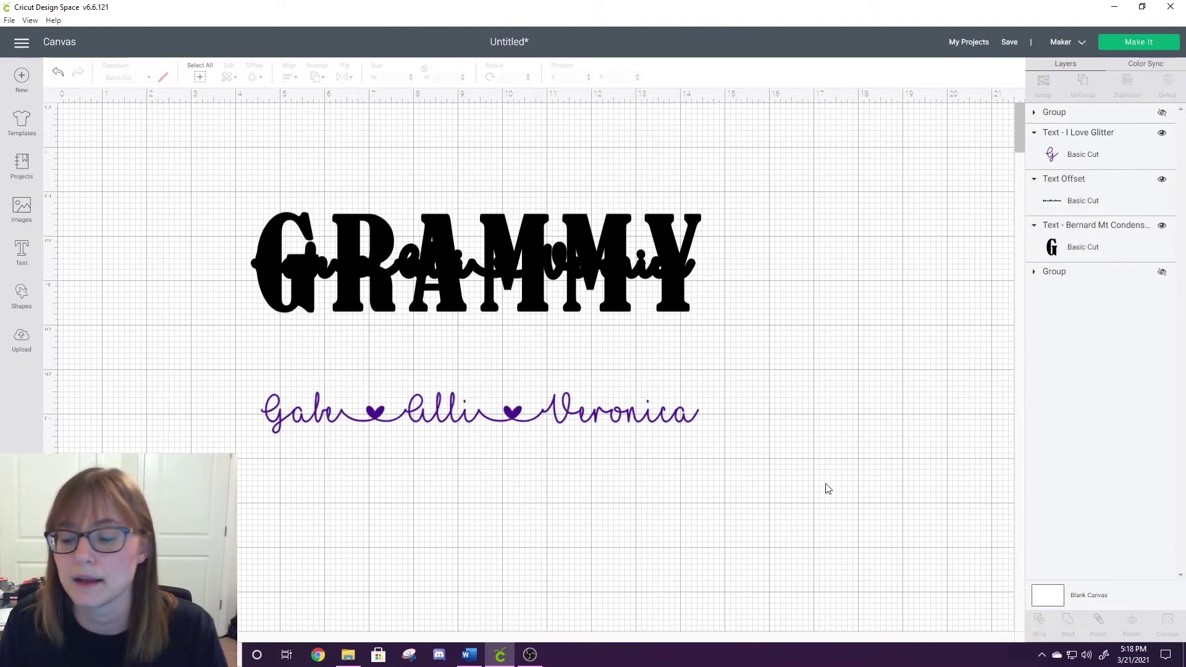
{"action": "left_click", "coordinate": [677, 267]}
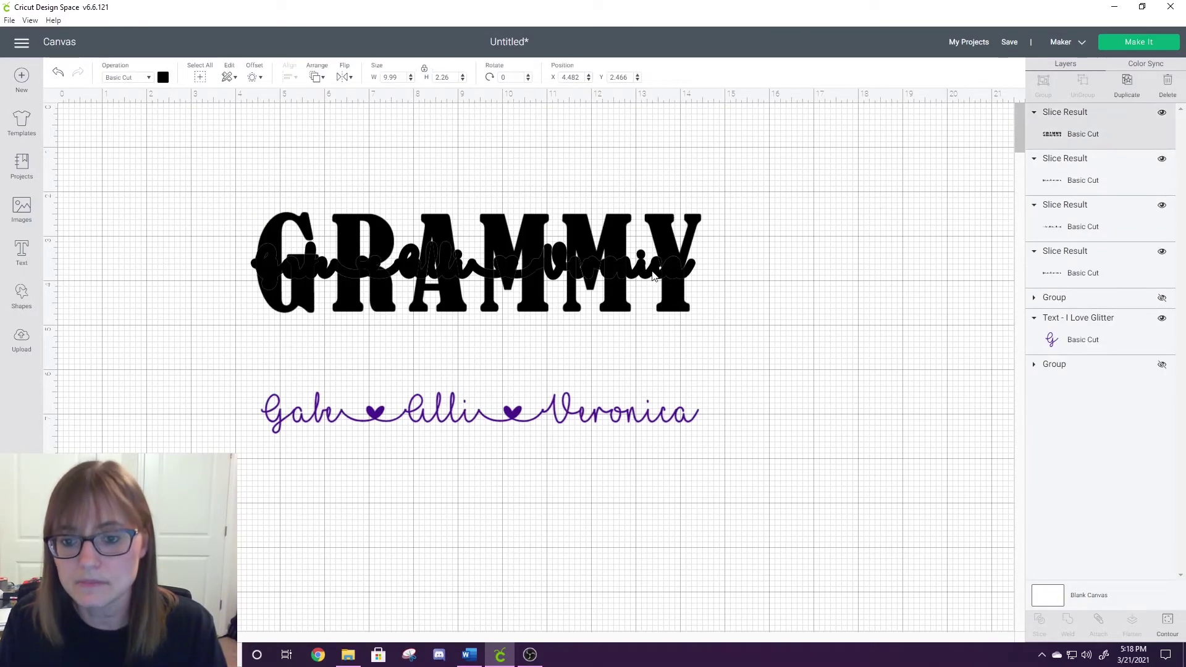
Step: Delete the three leftover Slice Result pieces
{"action": "left_click", "coordinate": [1101, 167]}
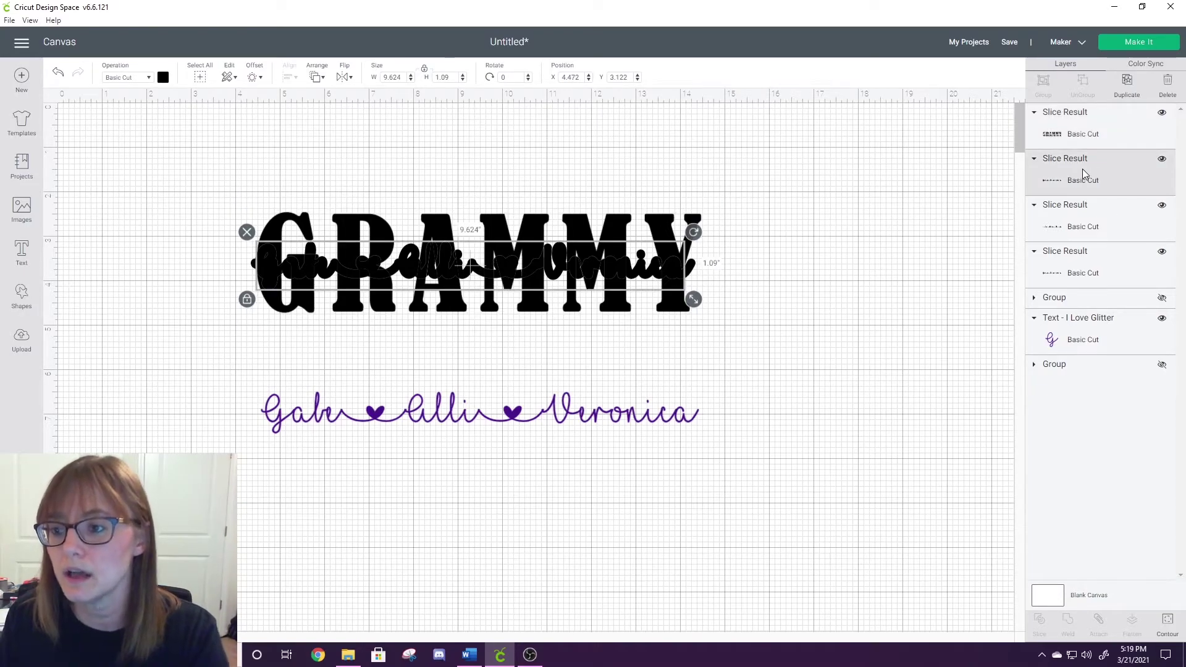
{"action": "key", "text": "Delete"}
{"action": "left_click", "coordinate": [1076, 173]}
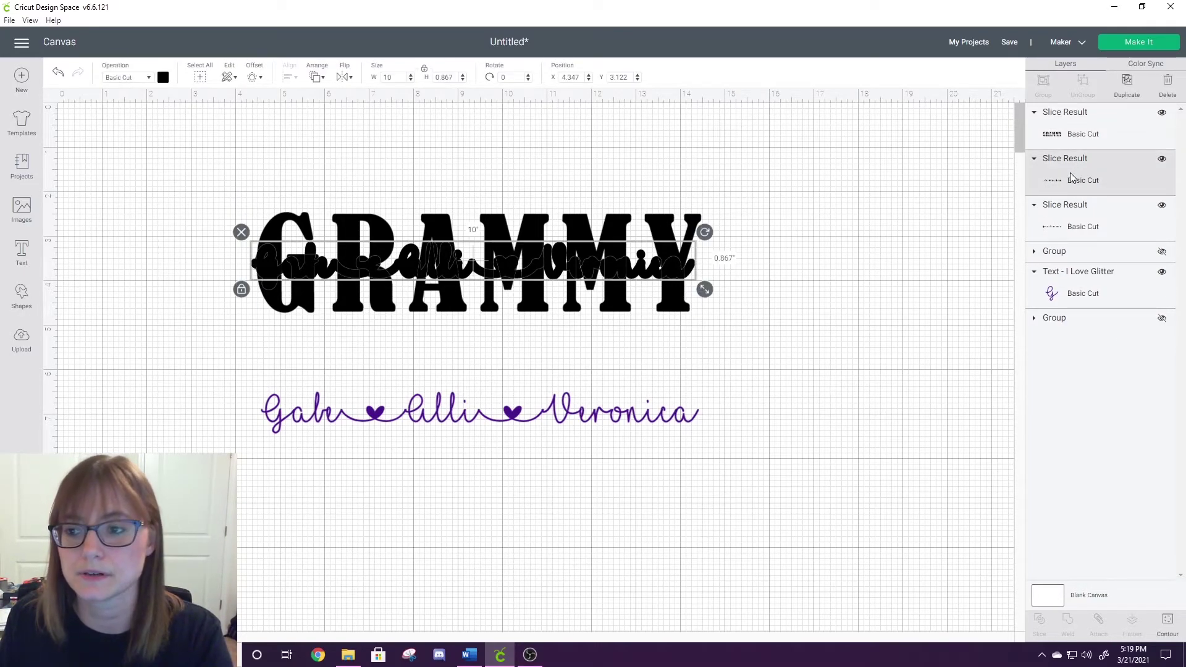
{"action": "key", "text": "Delete"}
{"action": "left_click", "coordinate": [1080, 181]}
{"action": "key", "text": "Delete"}
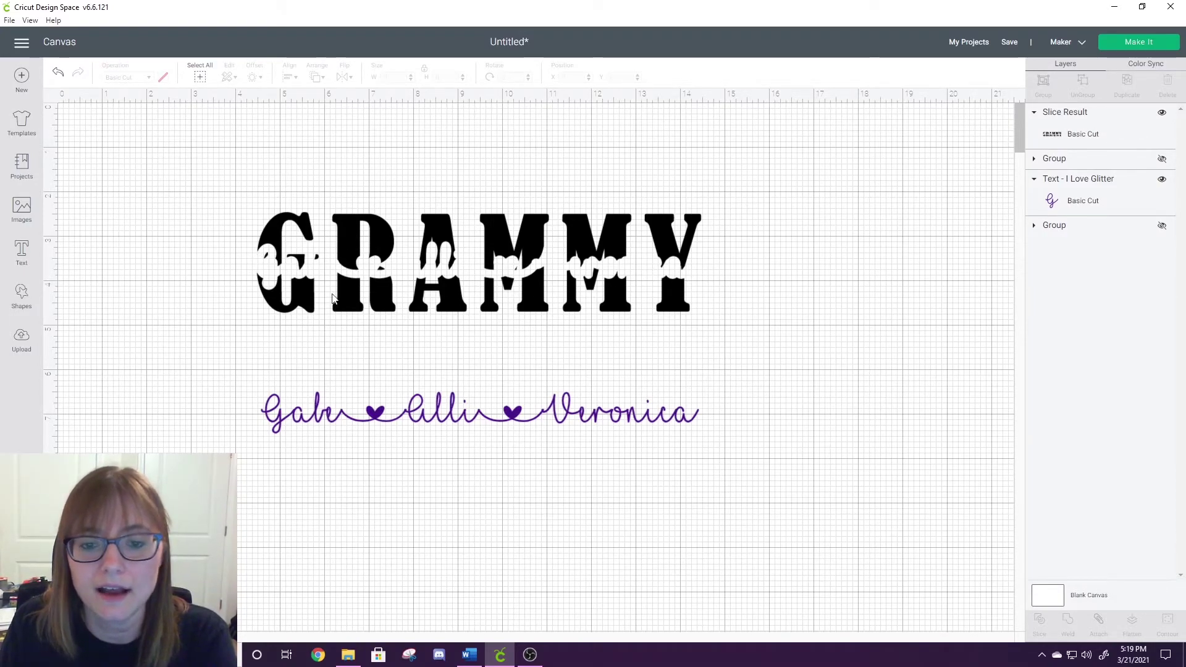
Step: Drag the purple script names up into the sliced gap across GRAMMY
{"action": "left_click_drag", "start_coordinate": [512, 419], "coordinate": [507, 274]}
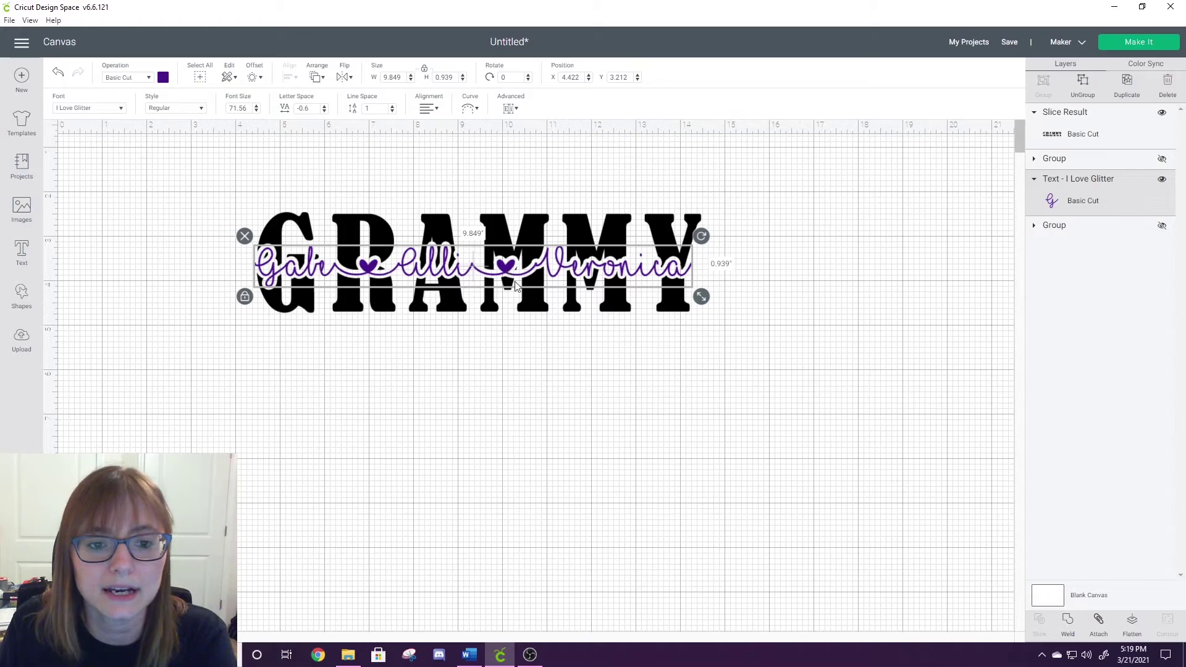
{"action": "left_click", "coordinate": [619, 402]}
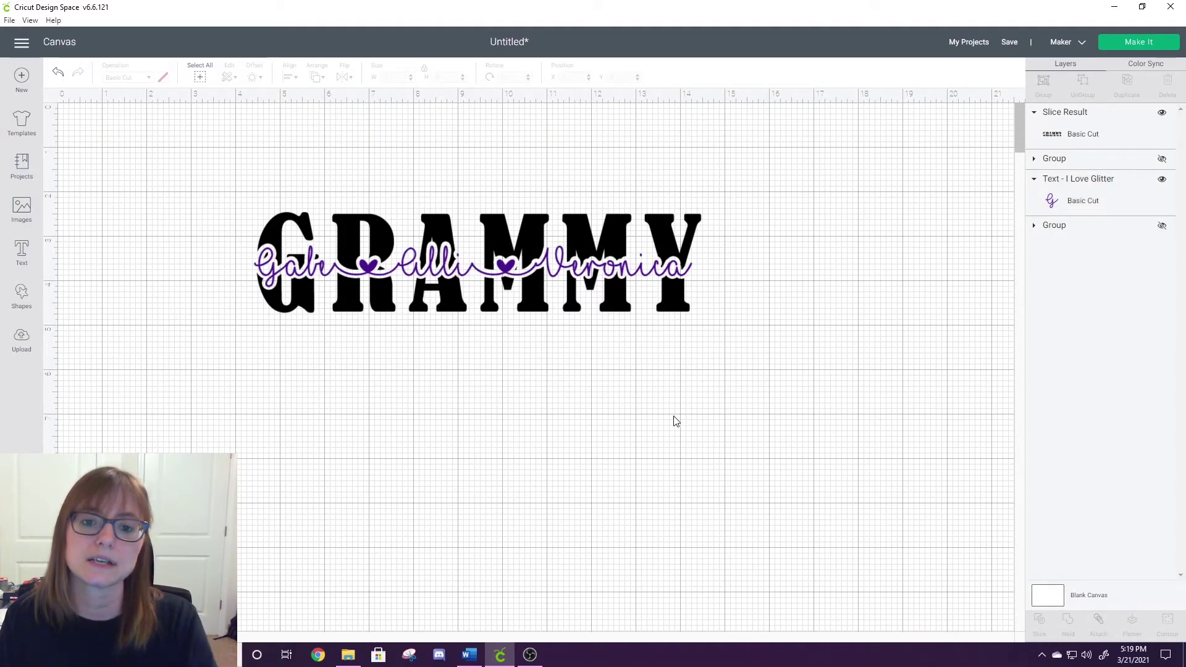